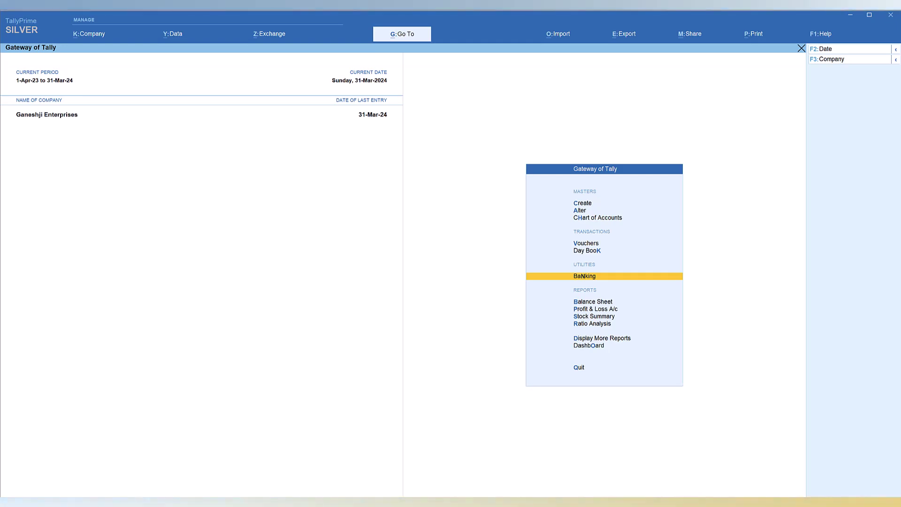
Open the Balance Sheet in detailed form and drill into Closing Stock to examine its stock group summary
{"action": "key", "text": "b"}
{"action": "key", "text": "alt+F5"}
{"action": "left_click", "coordinate": [396, 106]}
{"action": "left_click", "coordinate": [406, 123]}
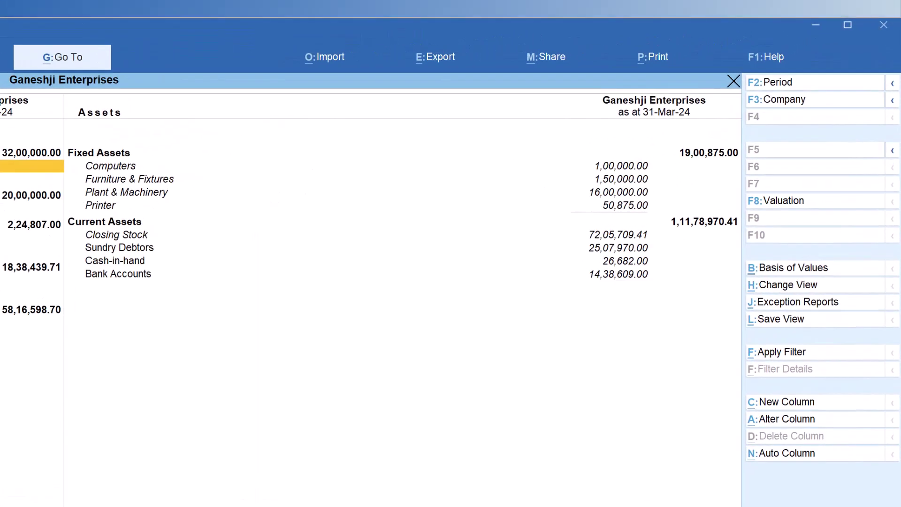
{"action": "key", "text": "Down"}
{"action": "key", "text": "Down"}
{"action": "key", "text": "Down"}
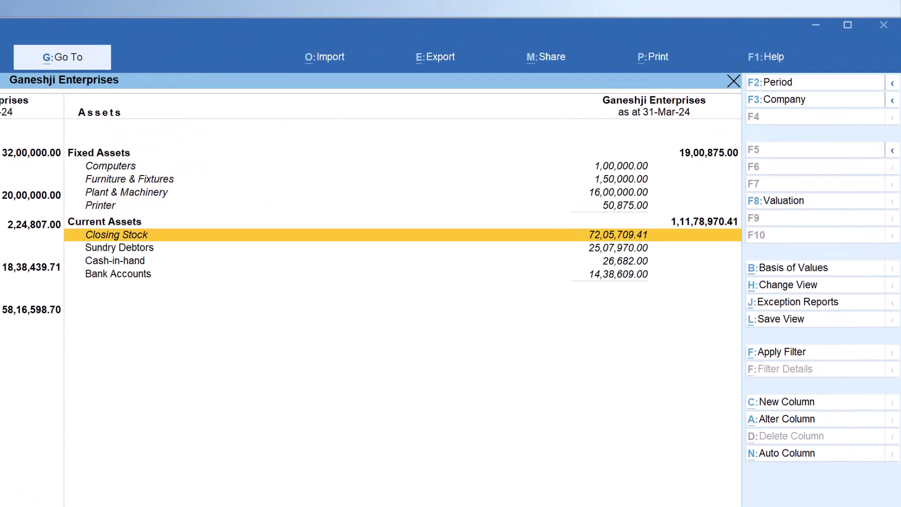
{"action": "key", "text": "Return"}
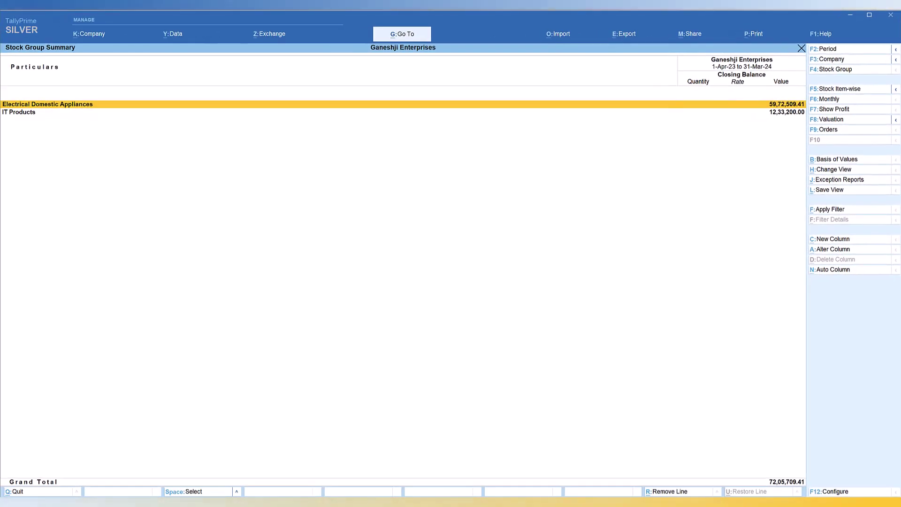
{"action": "key", "text": "Escape"}
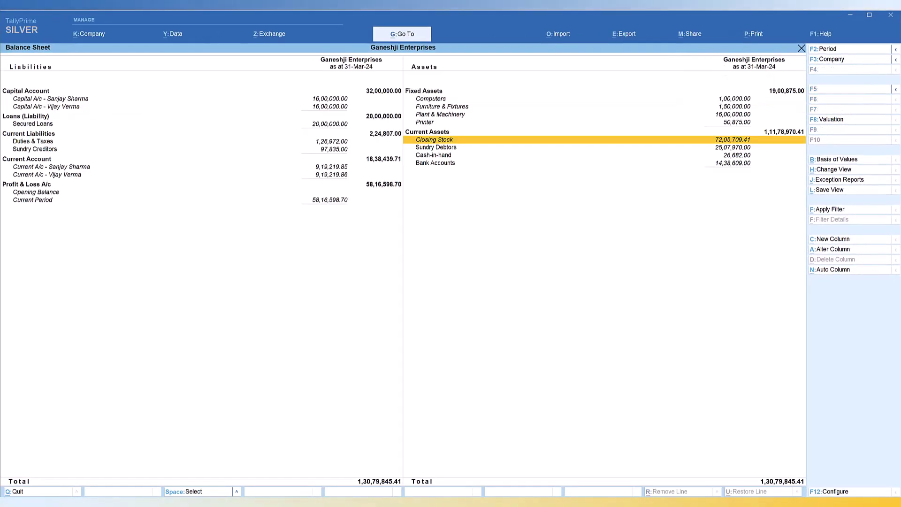
Open the Profit & Loss A/c from the Balance Sheet and examine the stock groups behind its Closing Stock
{"action": "key", "text": "Left"}
{"action": "key", "text": "Down"}
{"action": "key", "text": "Down"}
{"action": "key", "text": "Down"}
{"action": "key", "text": "Down"}
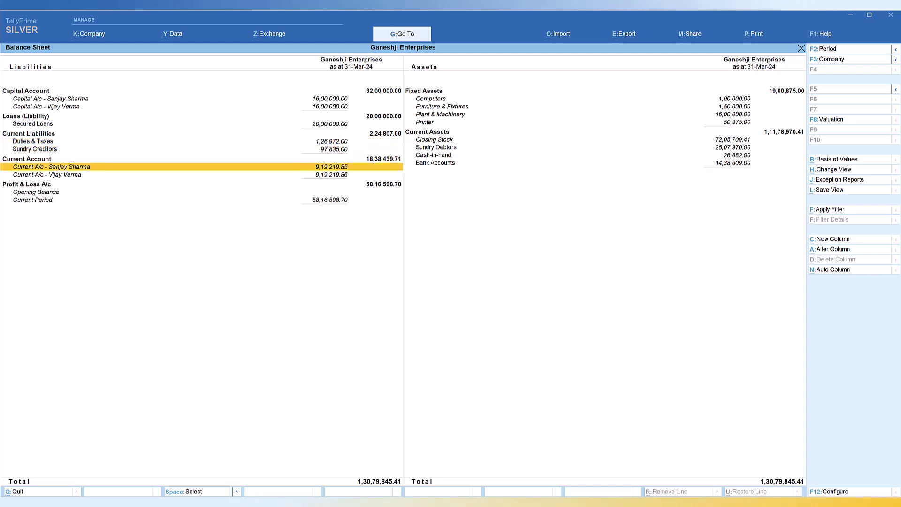
{"action": "key", "text": "Down"}
{"action": "key", "text": "Down"}
{"action": "key", "text": "Return"}
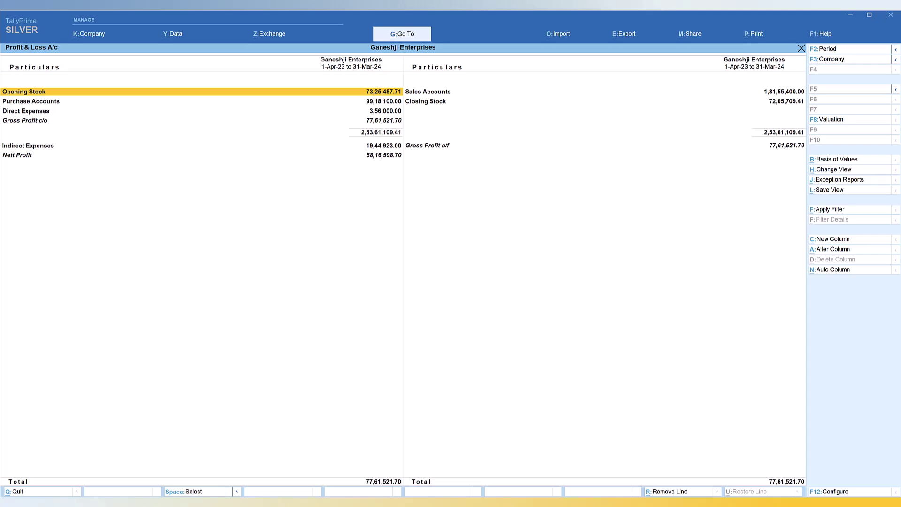
{"action": "key", "text": "Right"}
{"action": "key", "text": "Down"}
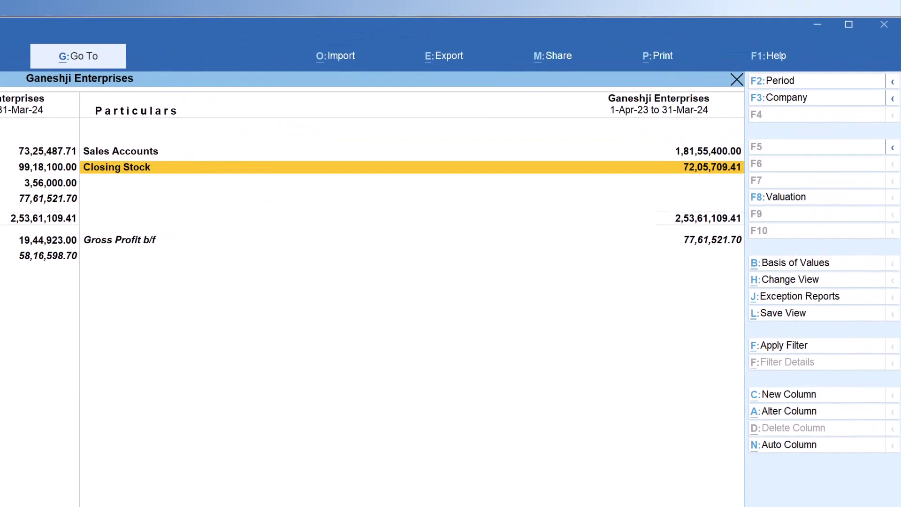
{"action": "key", "text": "Return"}
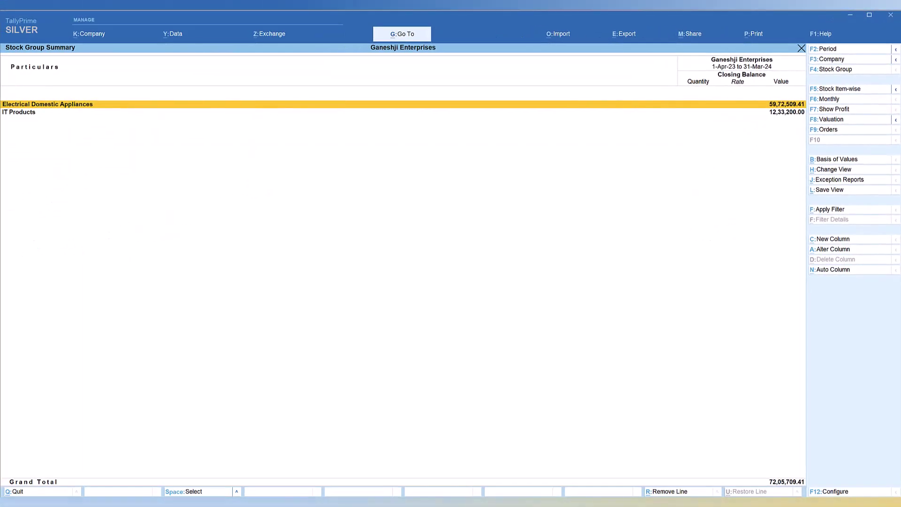
{"action": "key", "text": "Escape"}
{"action": "key", "text": "Escape"}
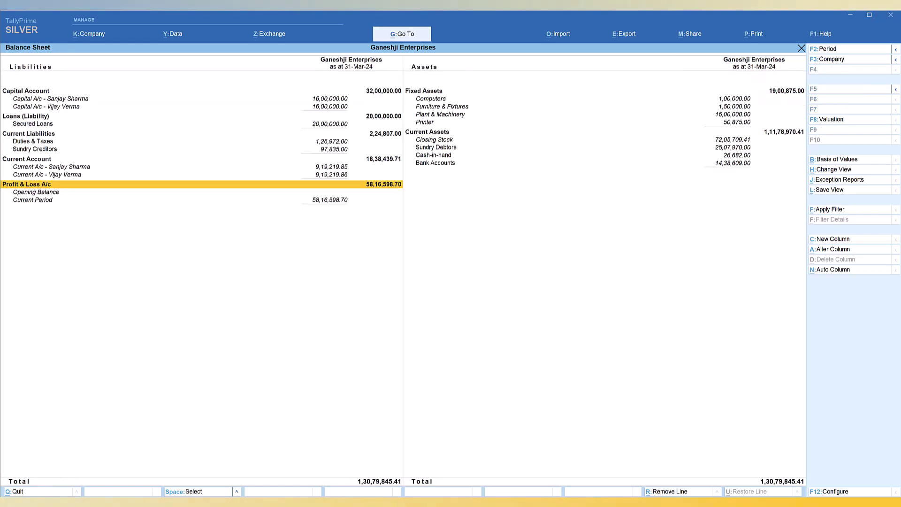
Open the Stock Summary report and check the Integrate Accounts with Inventory setting in the company features
{"action": "key", "text": "Escape"}
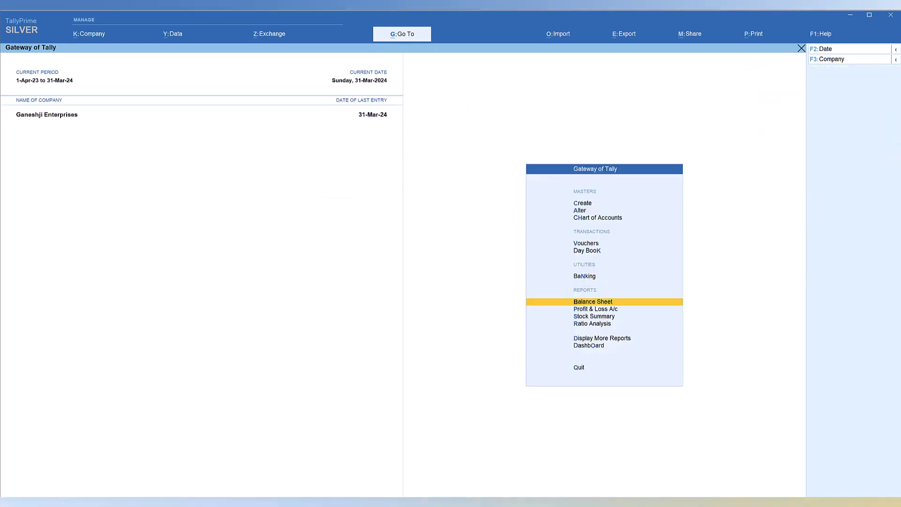
{"action": "key", "text": "Down"}
{"action": "key", "text": "Down"}
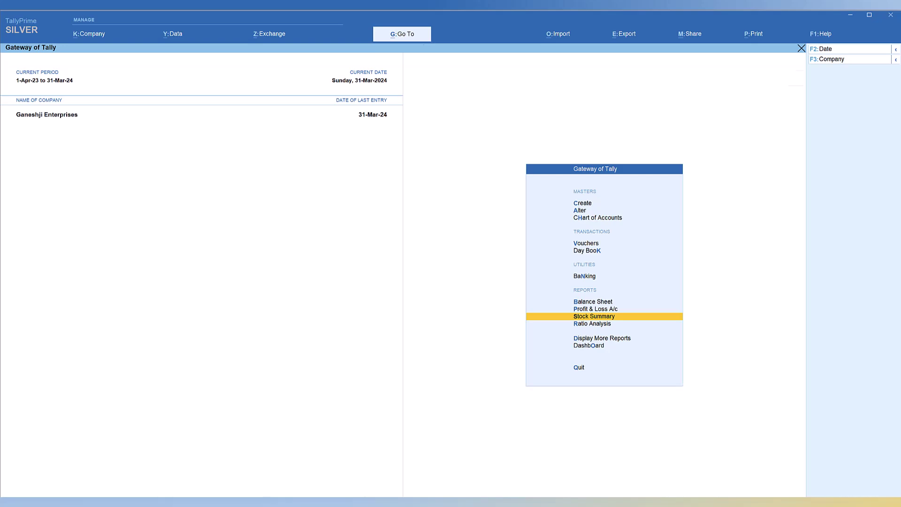
{"action": "key", "text": "Return"}
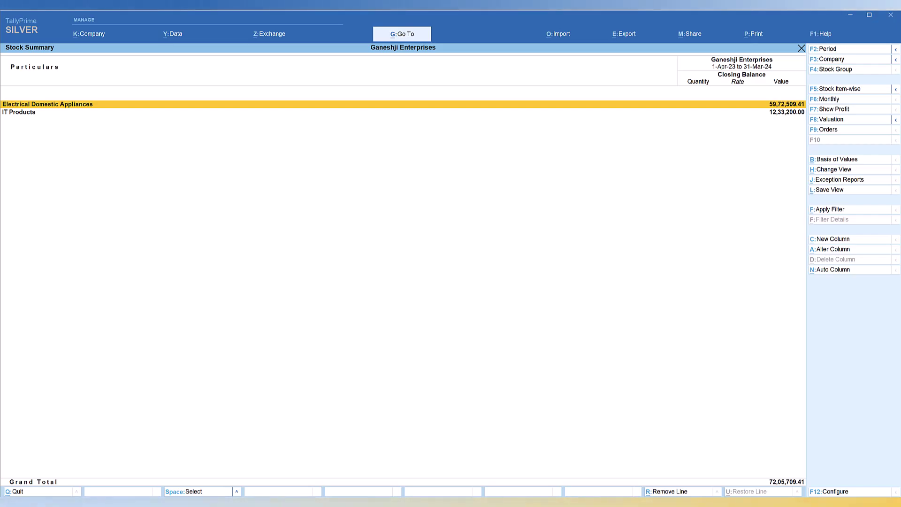
{"action": "key", "text": "F11"}
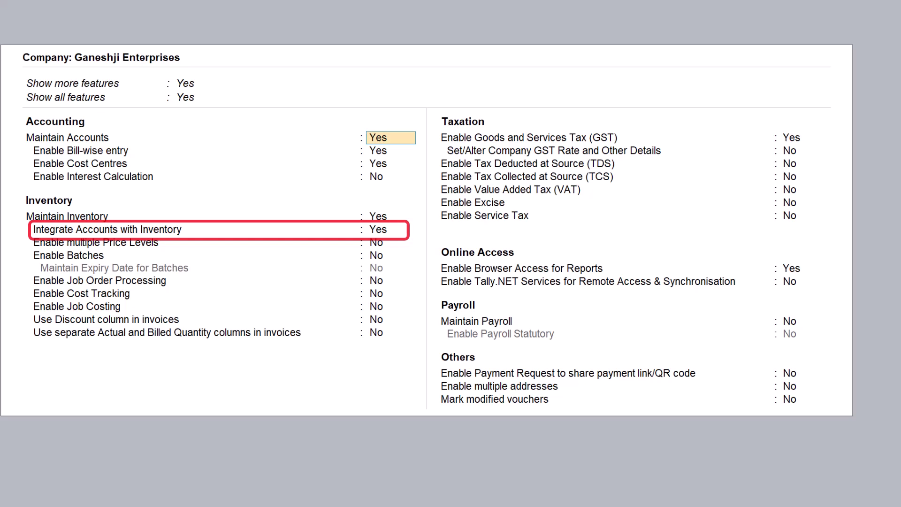
{"action": "key", "text": "Escape"}
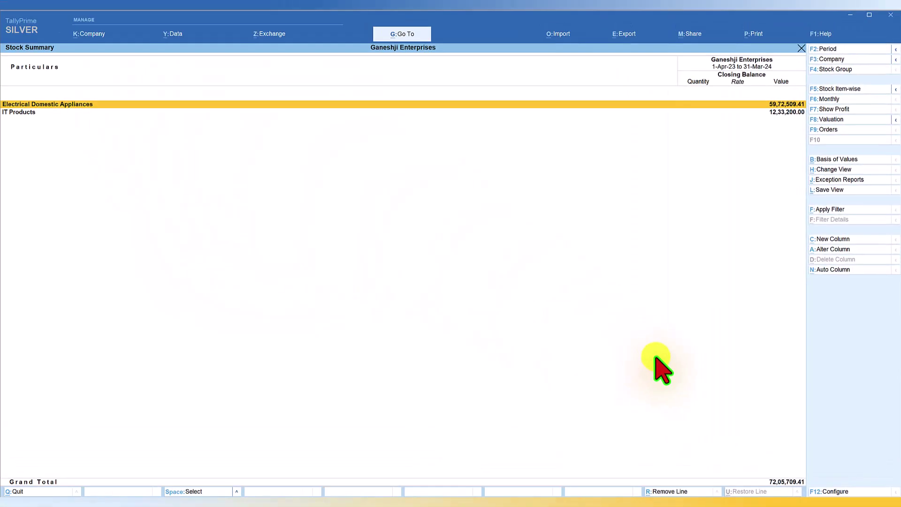
Go to the Balance Sheet, expand it to detailed form and examine the Closing Stock line under Current Assets
{"action": "key", "text": "alt+g"}
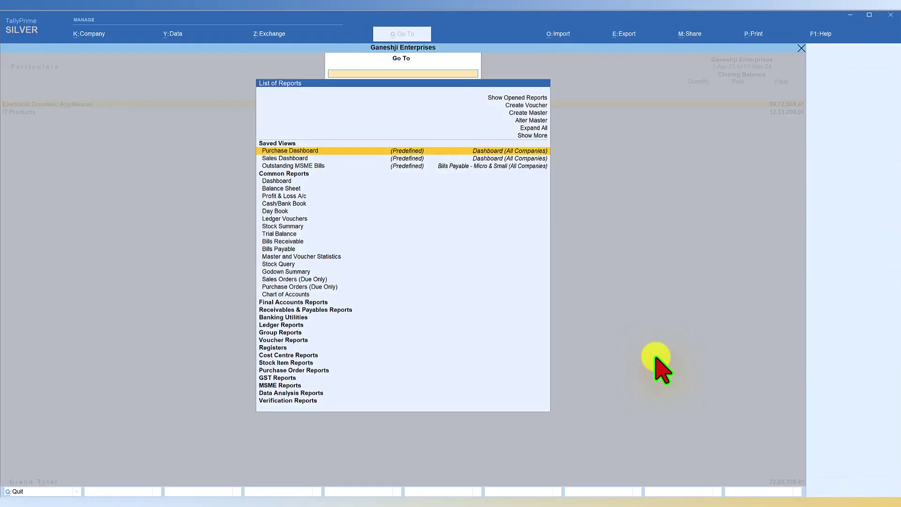
{"action": "type", "text": "Bala"}
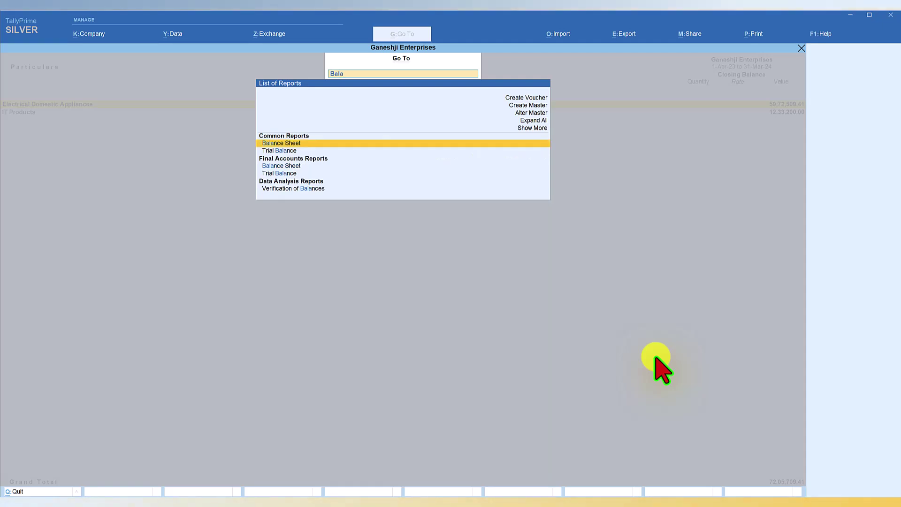
{"action": "key", "text": "Return"}
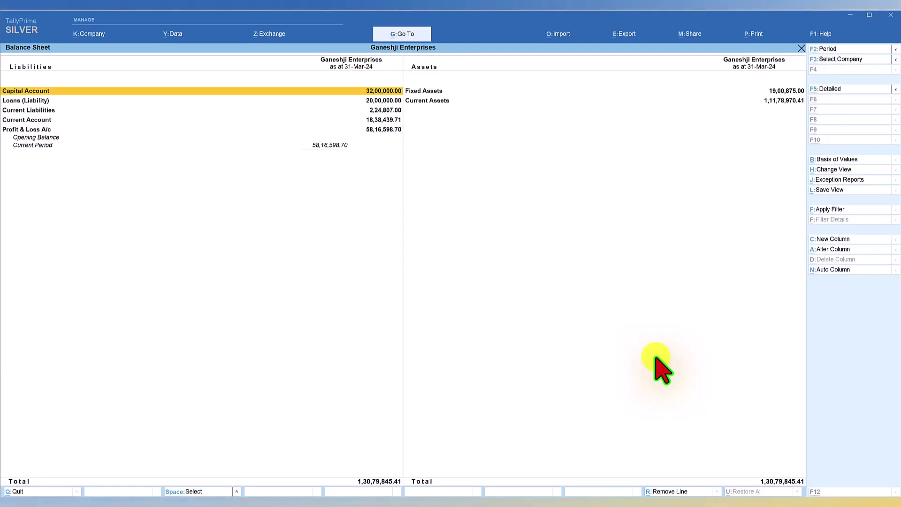
{"action": "key", "text": "alt+f5"}
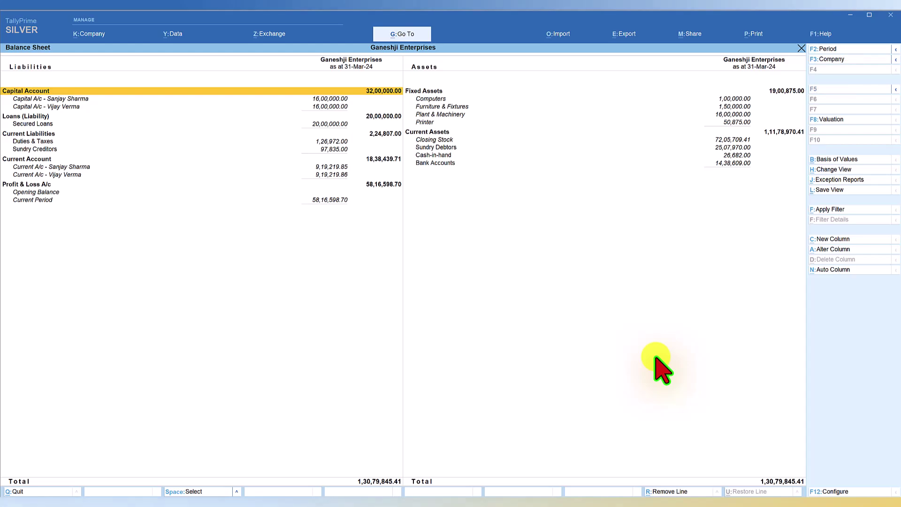
{"action": "left_click", "coordinate": [438, 141]}
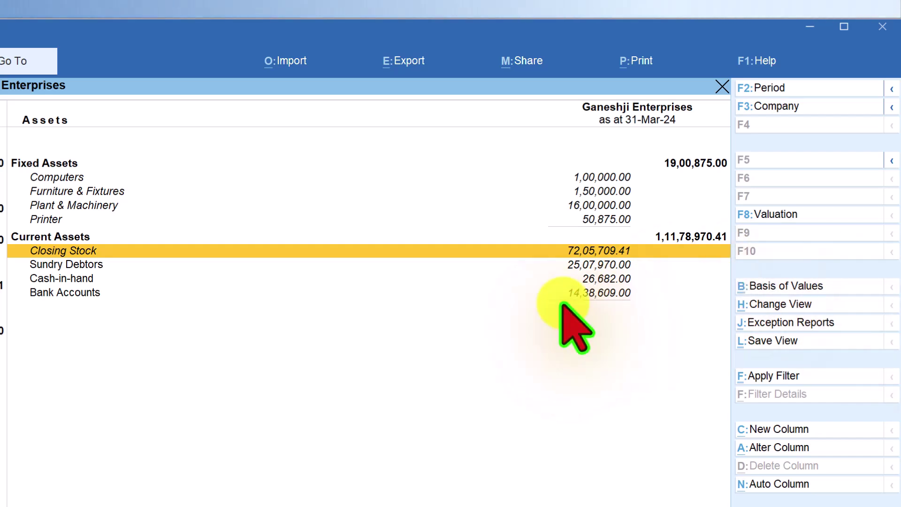
Drill into the Profit & Loss A/c from the Balance Sheet and examine its Closing Stock line
{"action": "key", "text": "Left"}
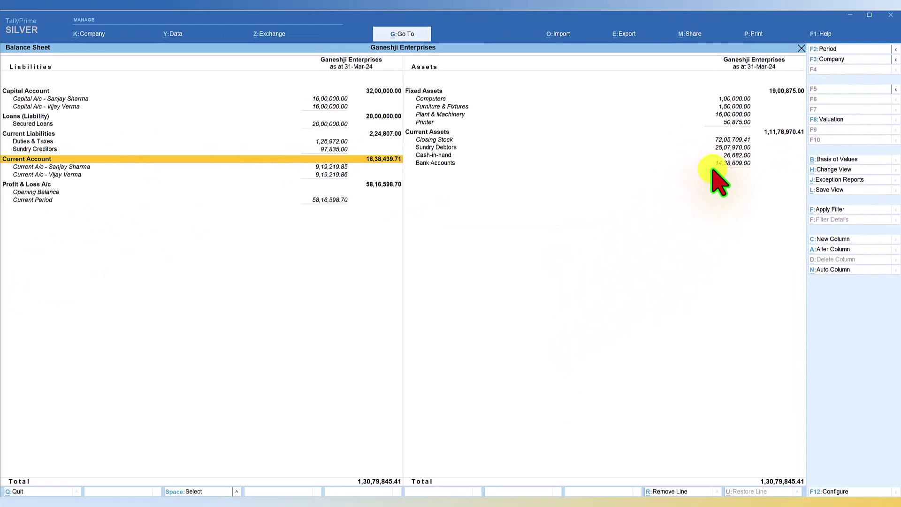
{"action": "key", "text": "Down"}
{"action": "key", "text": "Down"}
{"action": "key", "text": "Down"}
{"action": "key", "text": "Return"}
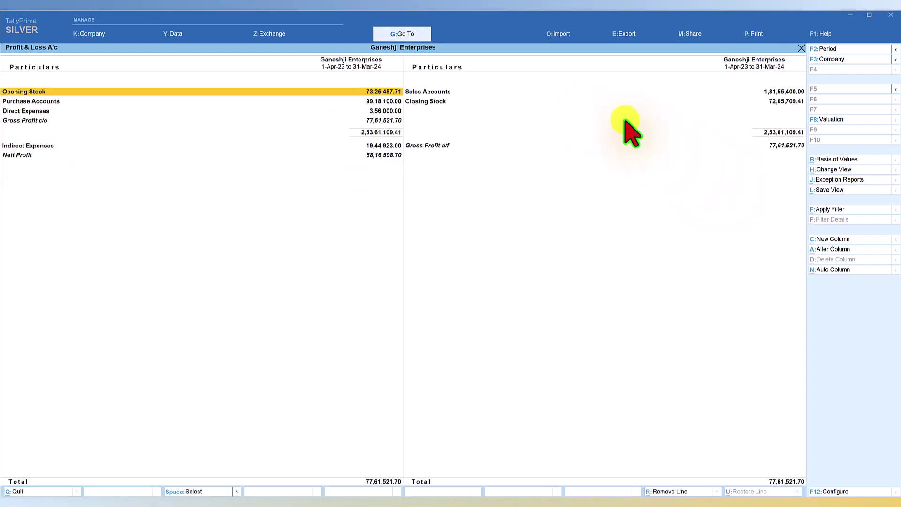
{"action": "left_click", "coordinate": [424, 101]}
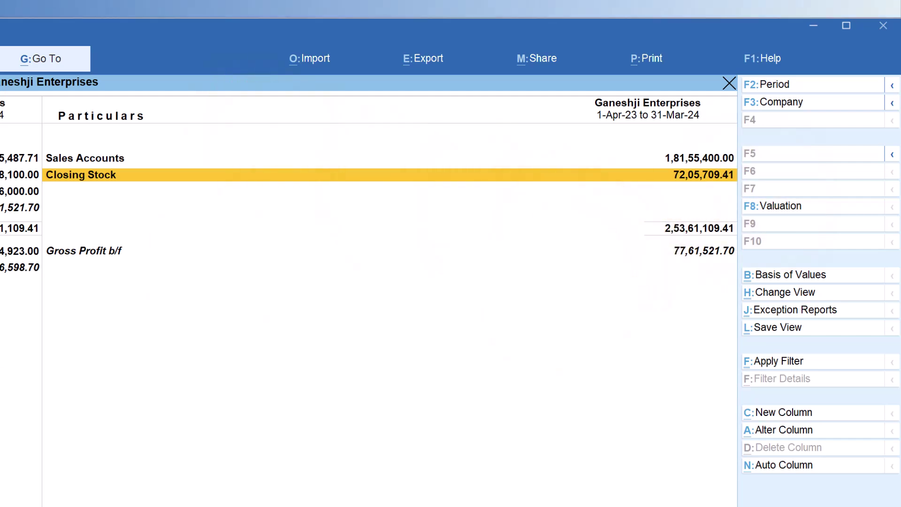
Set Integrate Accounts with Inventory to No in the company features and save the change
{"action": "key", "text": "F11"}
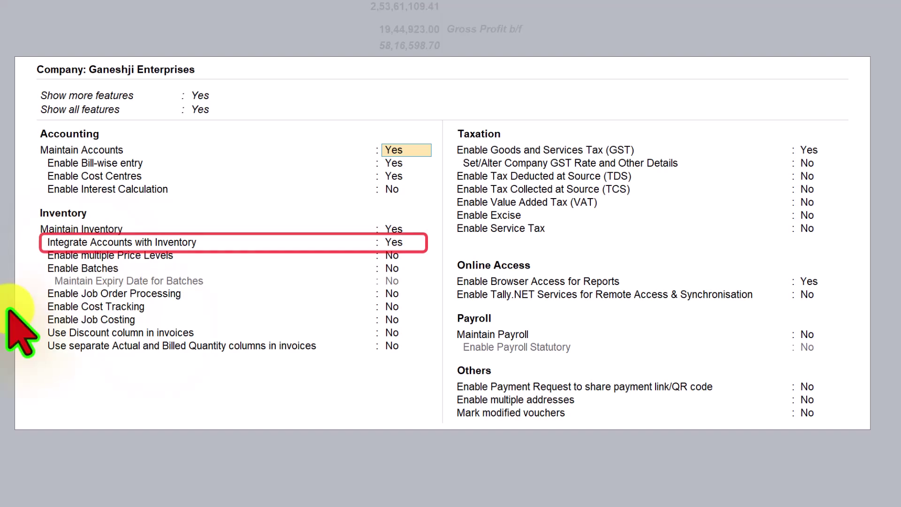
{"action": "left_click", "coordinate": [396, 243]}
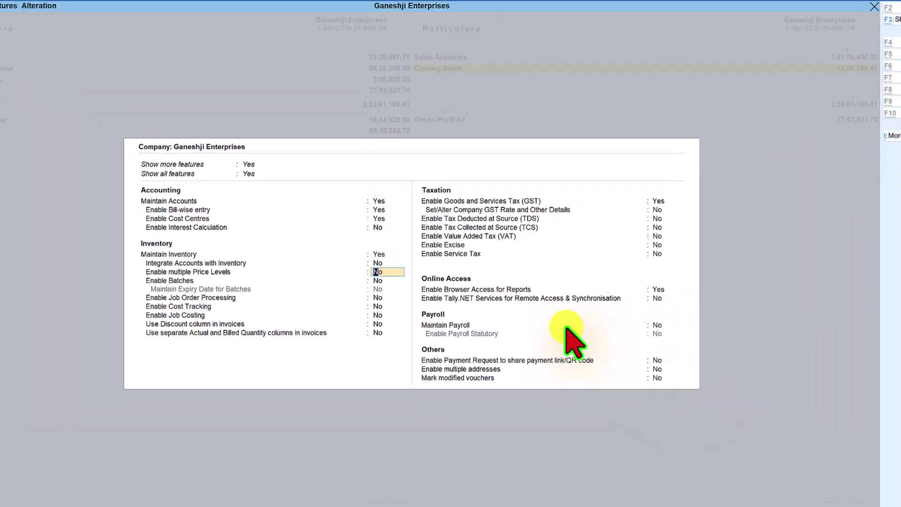
{"action": "key", "text": "ctrl+a"}
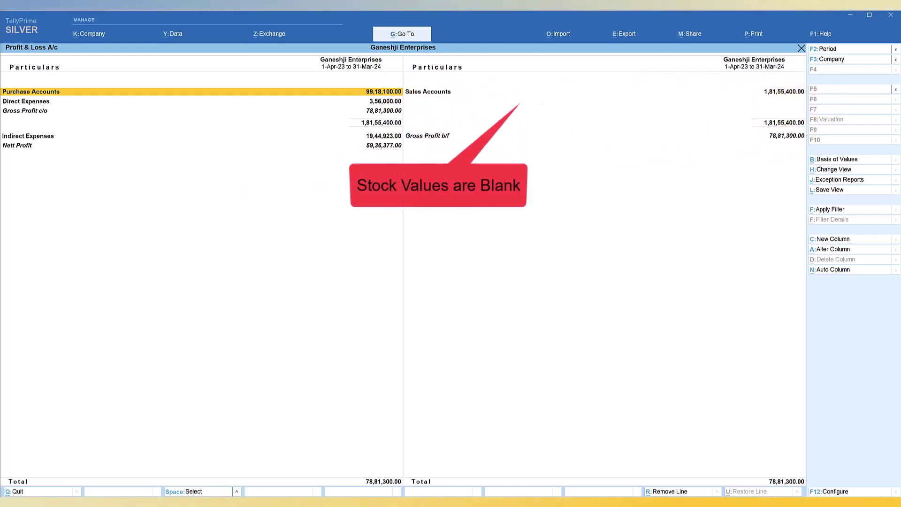
Return to the Balance Sheet and create a ledger named Stock under the Stock-in-hand group
{"action": "key", "text": "Escape"}
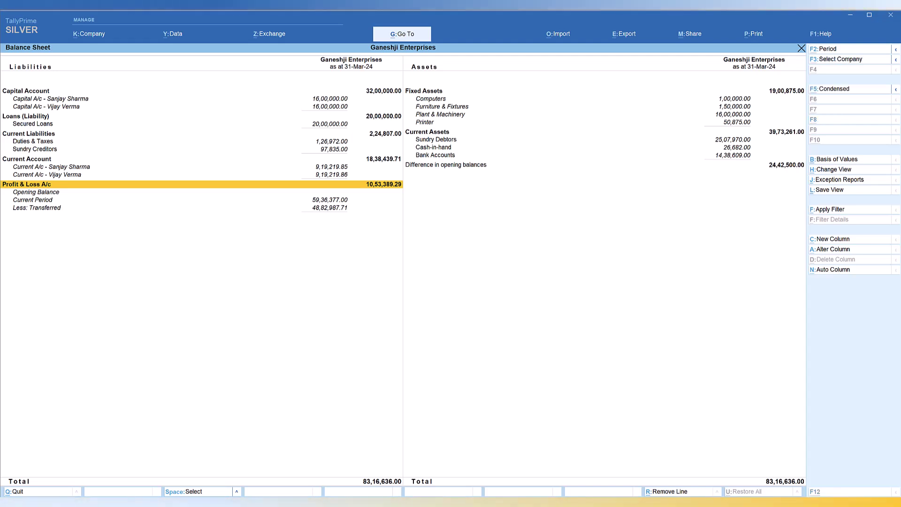
{"action": "key", "text": "alt+g"}
{"action": "left_click", "coordinate": [522, 115]}
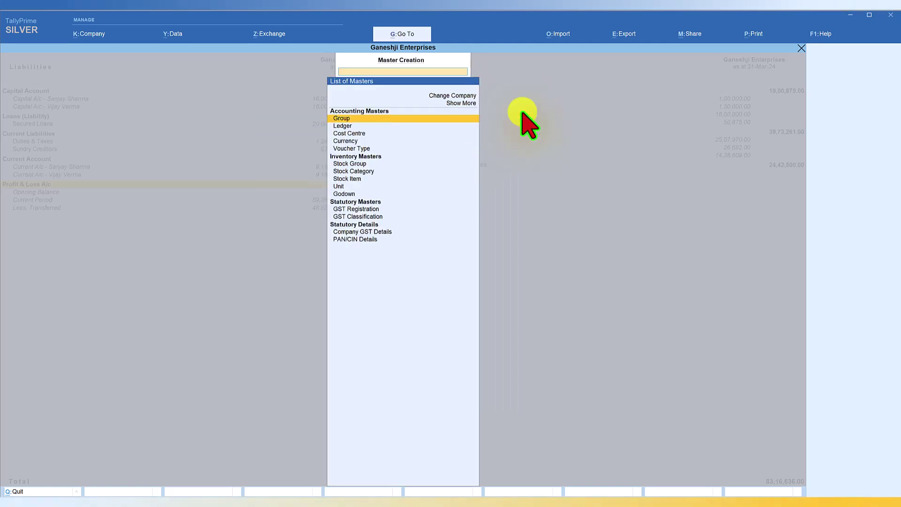
{"action": "key", "text": "Down"}
{"action": "key", "text": "Return"}
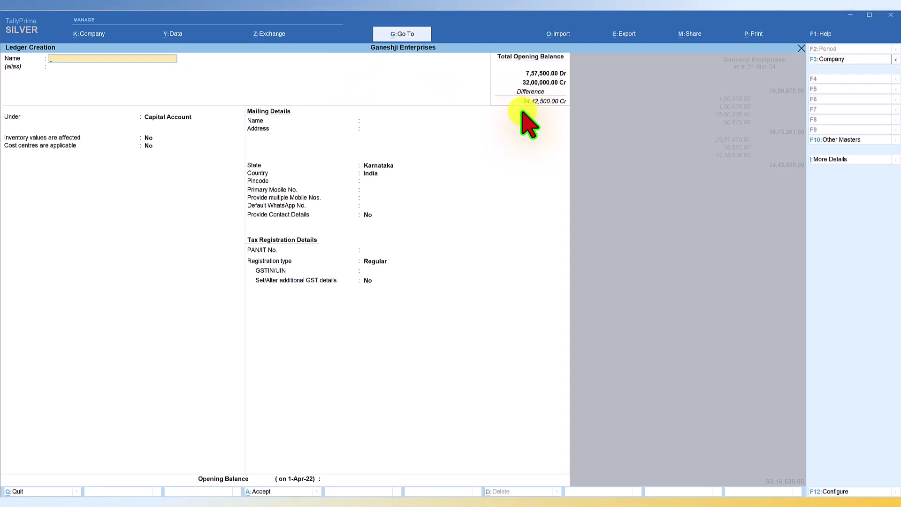
{"action": "type", "text": "Stock"}
{"action": "key", "text": "Return"}
{"action": "type", "text": "Stock"}
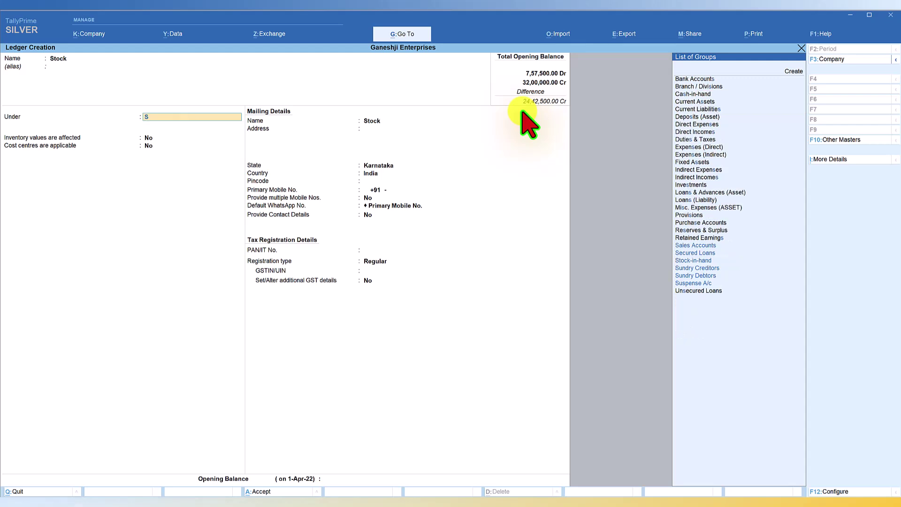
{"action": "key", "text": "Return"}
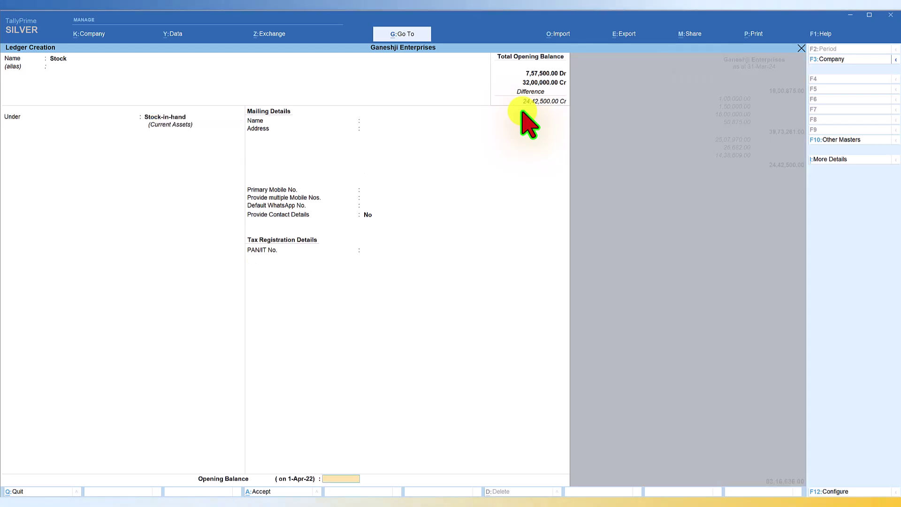
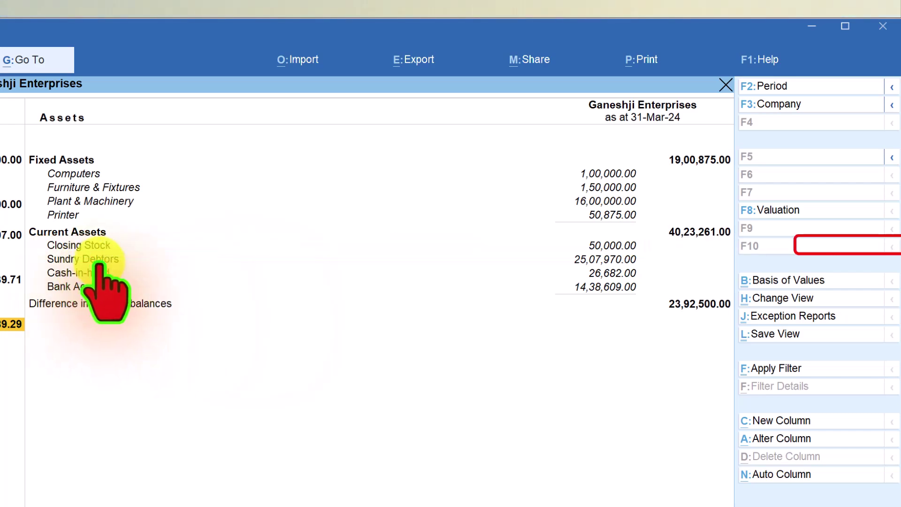
View the Profit & Loss A/c from the Balance Sheet, and open the Stock ledger for alteration
{"action": "key", "text": "Return"}
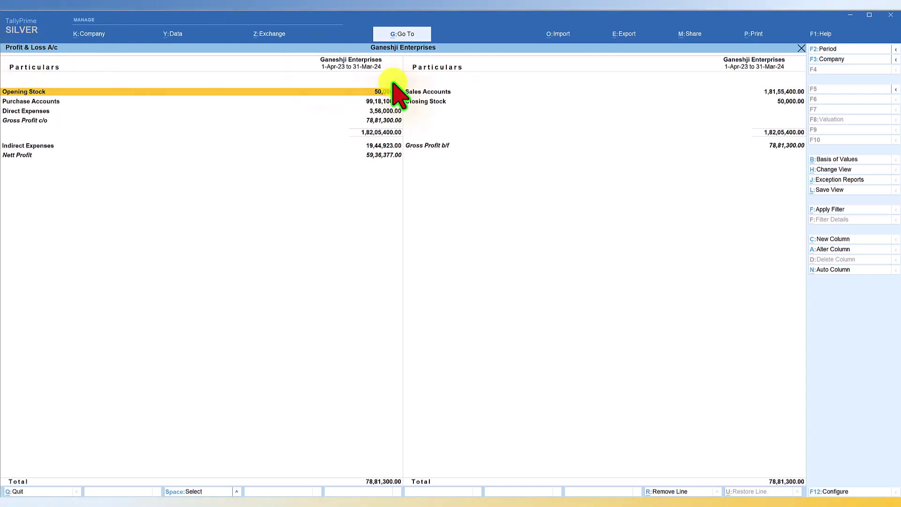
{"action": "left_click", "coordinate": [410, 34]}
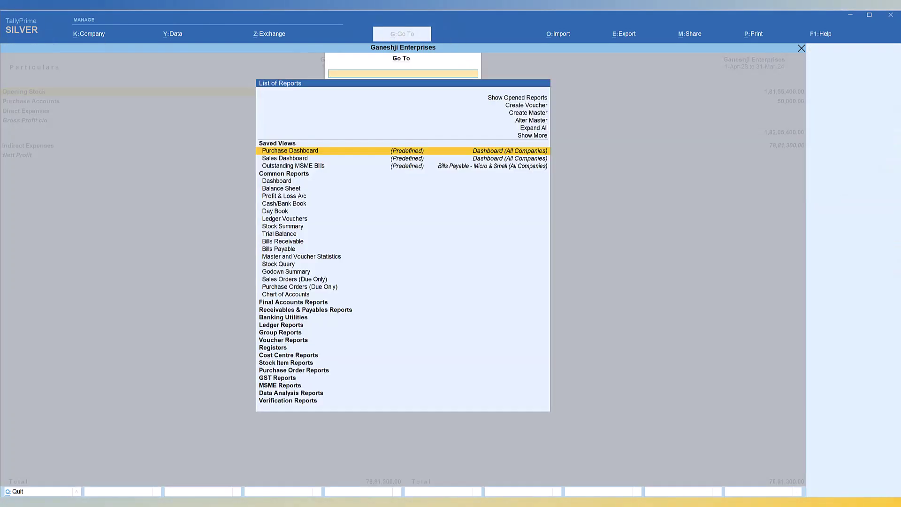
{"action": "key", "text": "Up"}
{"action": "key", "text": "Up"}
{"action": "key", "text": "Up"}
{"action": "key", "text": "Return"}
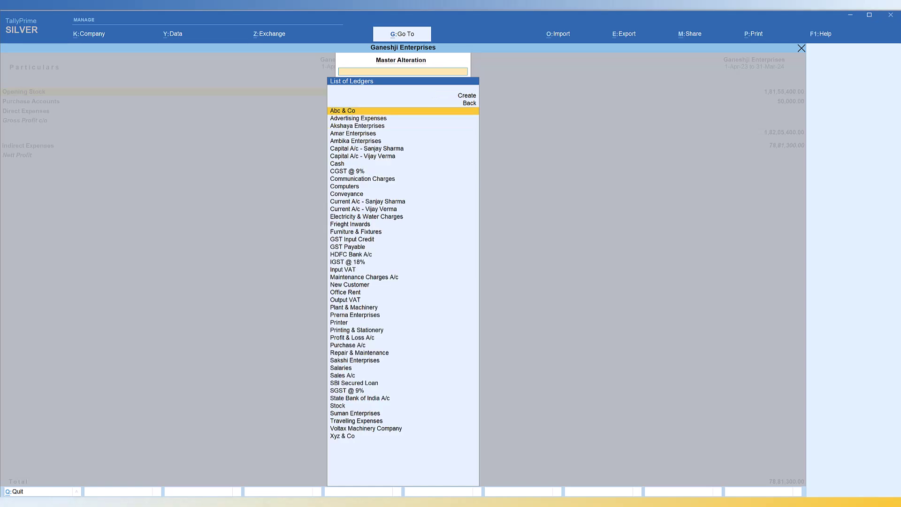
{"action": "type", "text": "St"}
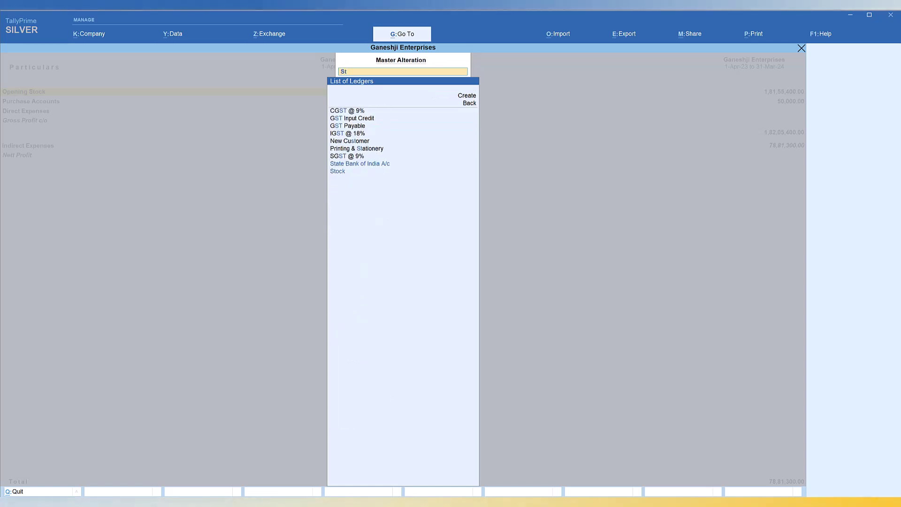
{"action": "key", "text": "Return"}
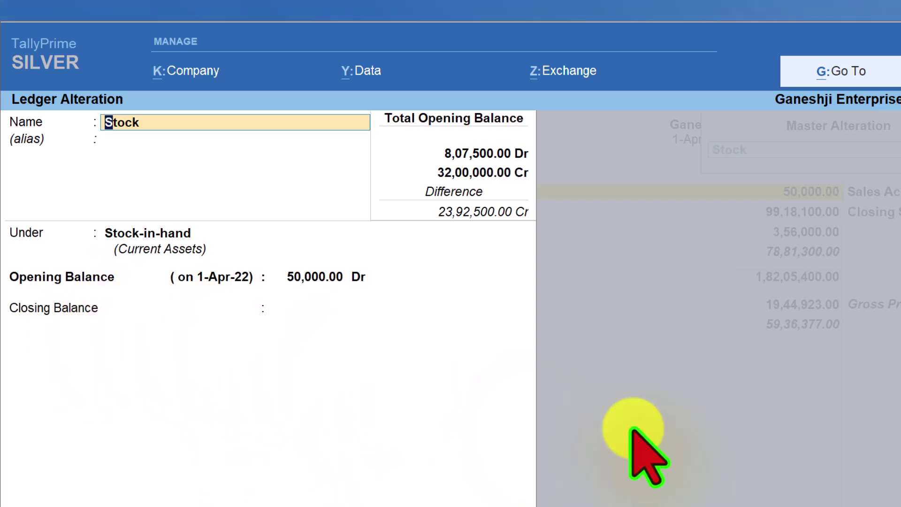
Set the Stock ledger's closing balance to 60,00,000.00 Dr on 31-Mar-24, save it and return to the Profit & Loss A/c
{"action": "key", "text": "Return"}
{"action": "key", "text": "Return"}
{"action": "key", "text": "Return"}
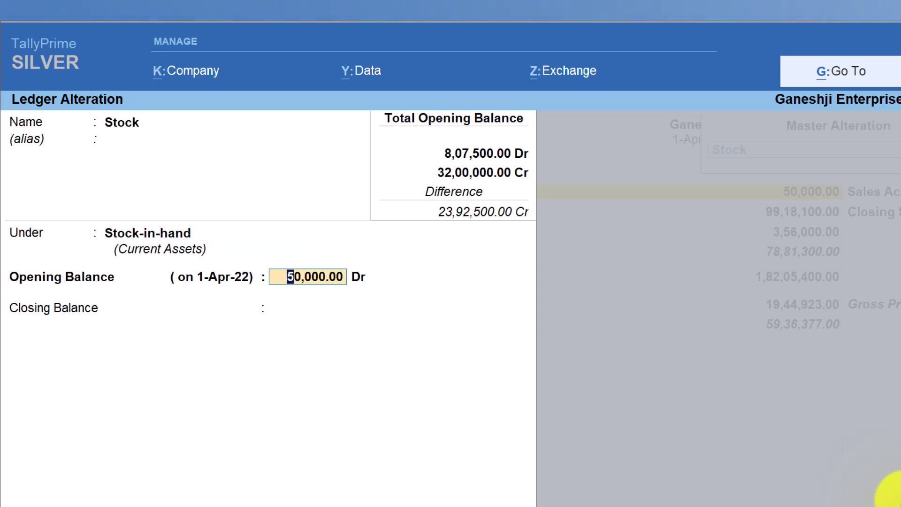
{"action": "key", "text": "Return"}
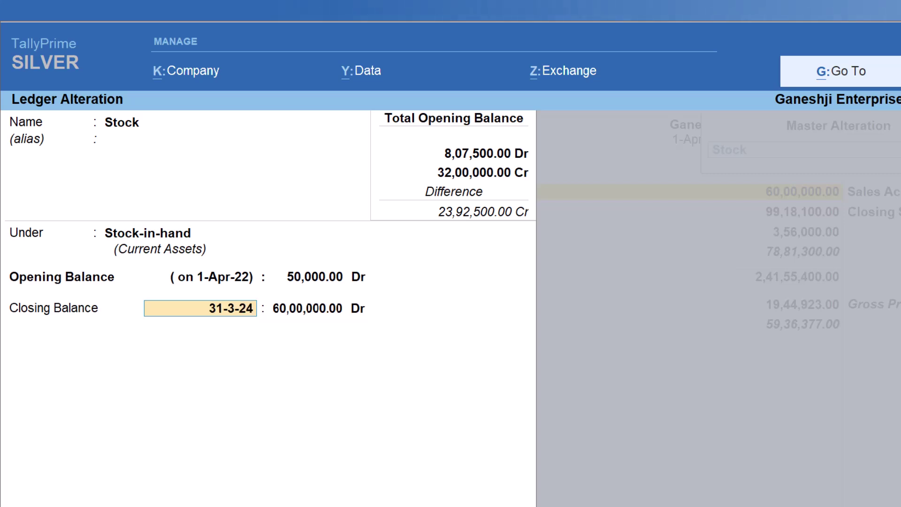
{"action": "key", "text": "Return"}
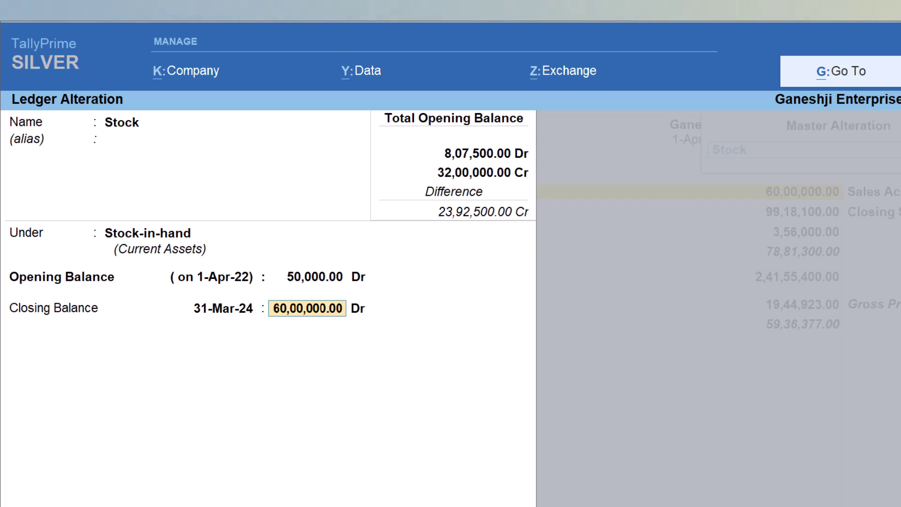
{"action": "key", "text": "Return"}
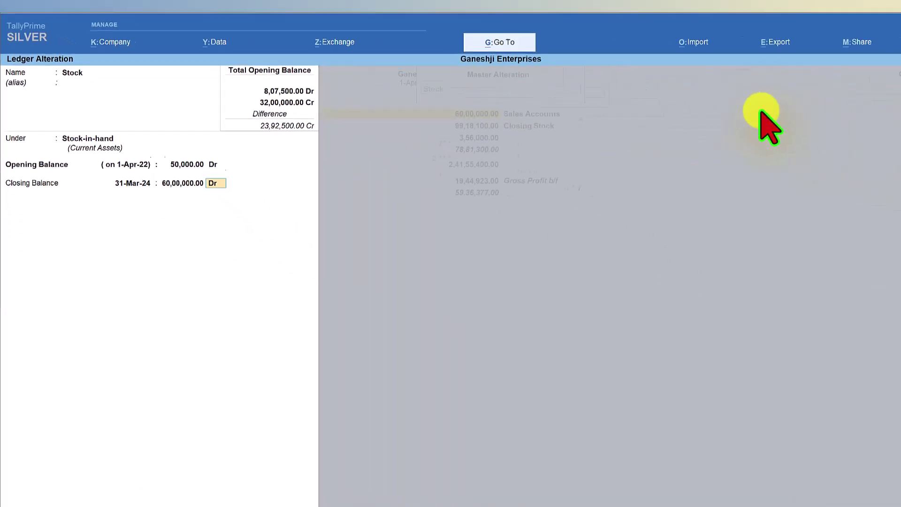
{"action": "key", "text": "Return"}
{"action": "key", "text": "Escape"}
{"action": "key", "text": "Escape"}
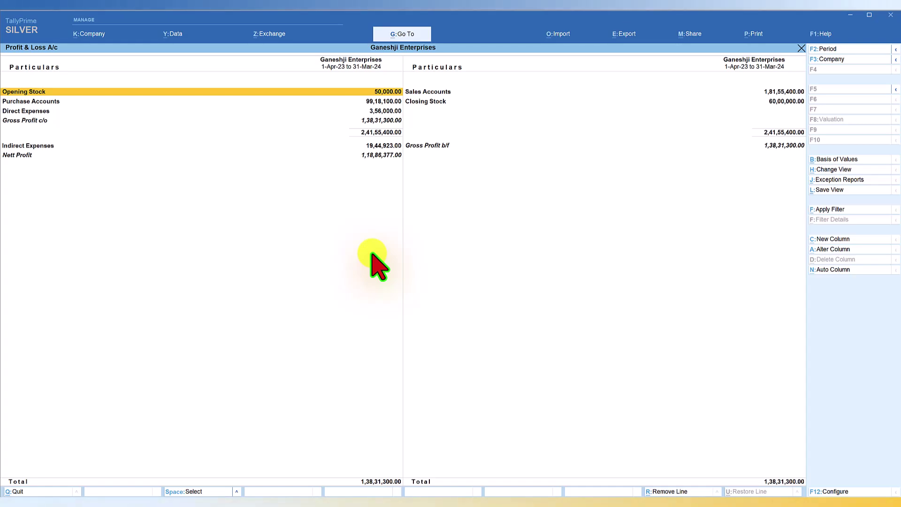
Set Integrate Accounts with Inventory back to Yes in the company features and save the change
{"action": "key", "text": "F11"}
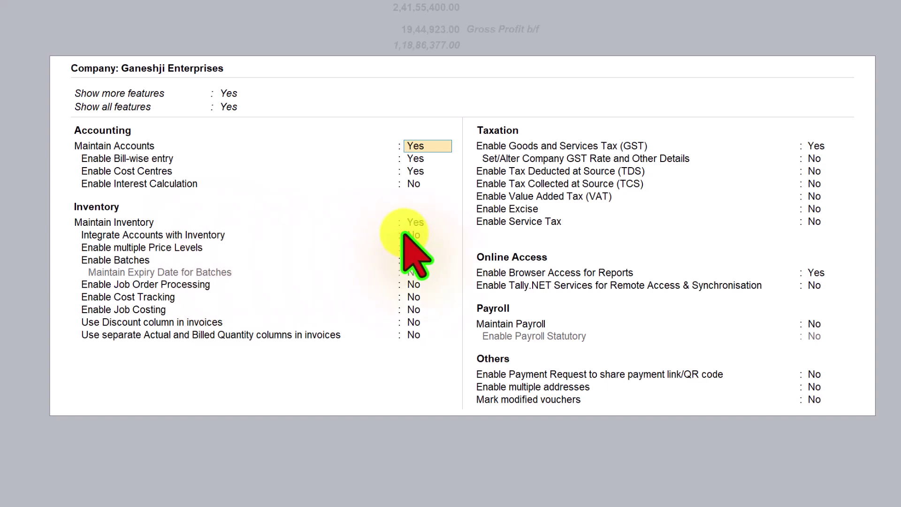
{"action": "left_click", "coordinate": [417, 237]}
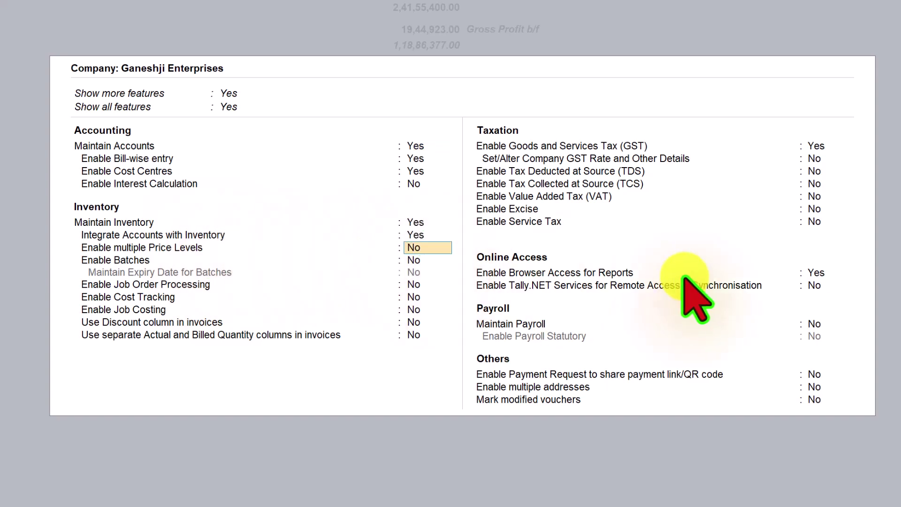
{"action": "key", "text": "ctrl+a"}
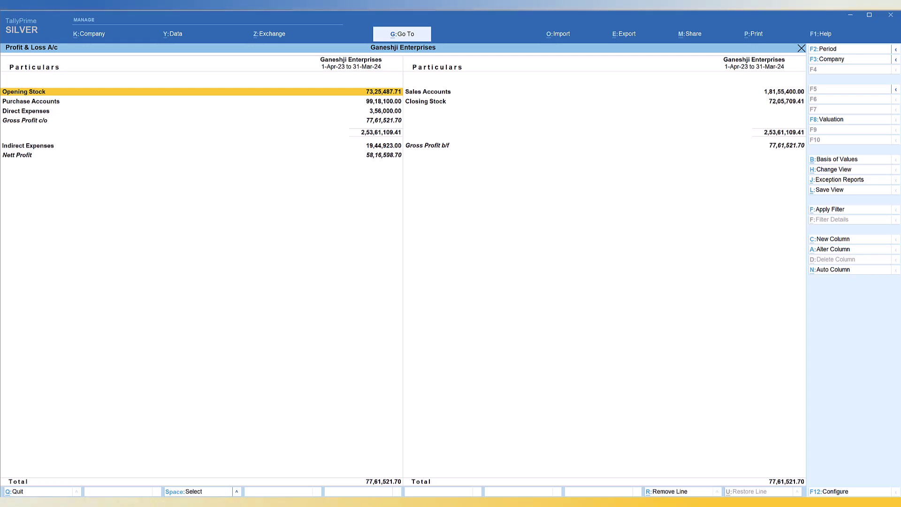
Drill into Closing Stock from the Profit & Loss A/c and show the Stock Group Summary in detailed form
{"action": "left_click", "coordinate": [428, 92]}
{"action": "left_click", "coordinate": [425, 101]}
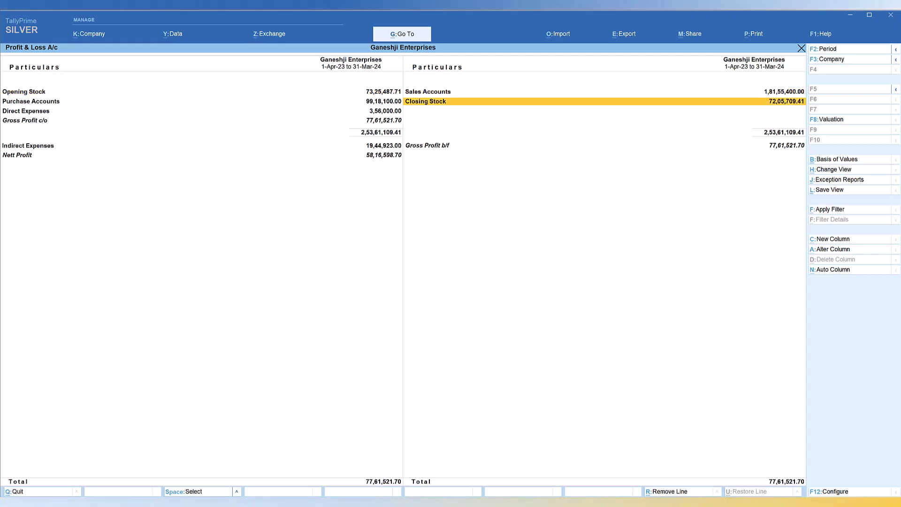
{"action": "key", "text": "Return"}
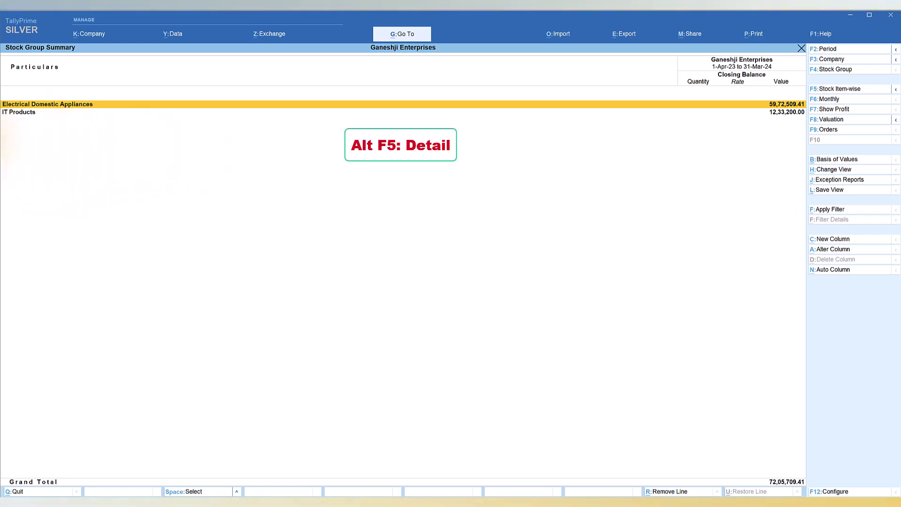
{"action": "key", "text": "alt+F5"}
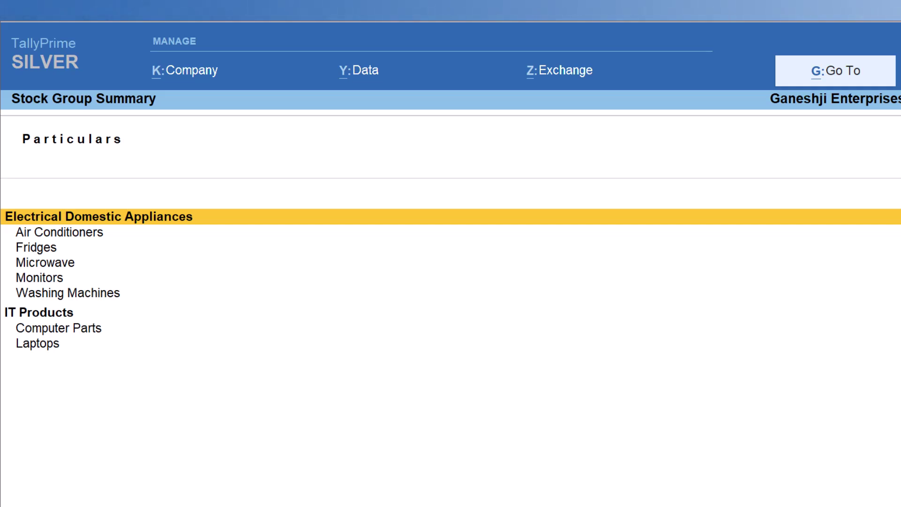
Expand the Air Conditioners, Microwave and Monitors groups in the Stock Group Summary to examine their stock items
{"action": "left_click", "coordinate": [36, 248]}
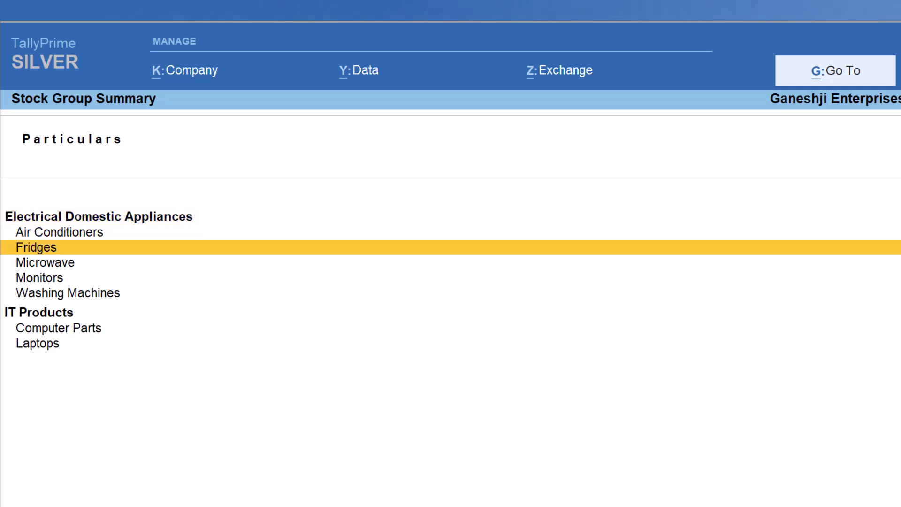
{"action": "left_click", "coordinate": [59, 232]}
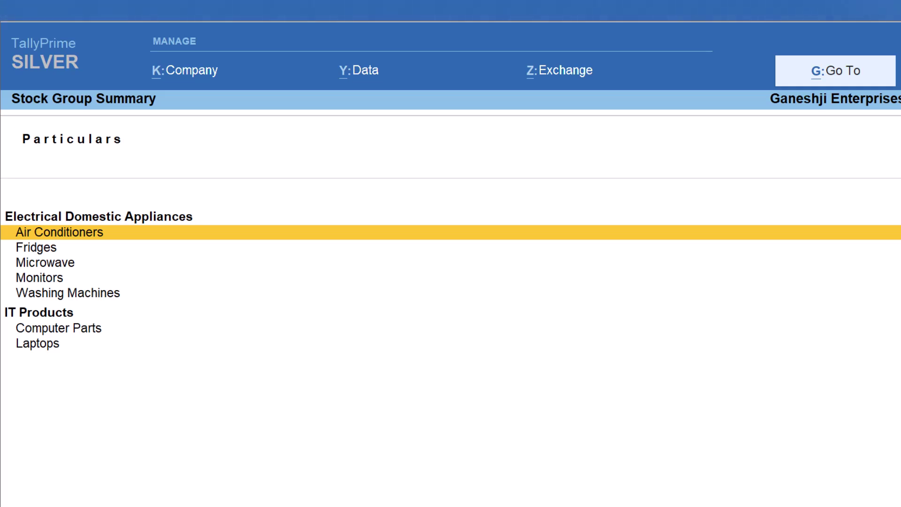
{"action": "key", "text": "shift+Return"}
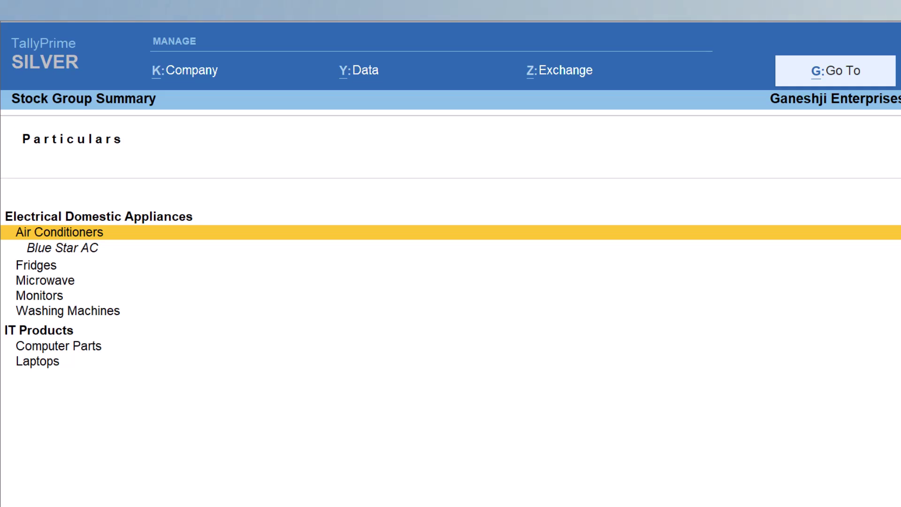
{"action": "key", "text": "Down"}
{"action": "key", "text": "Down"}
{"action": "key", "text": "Down"}
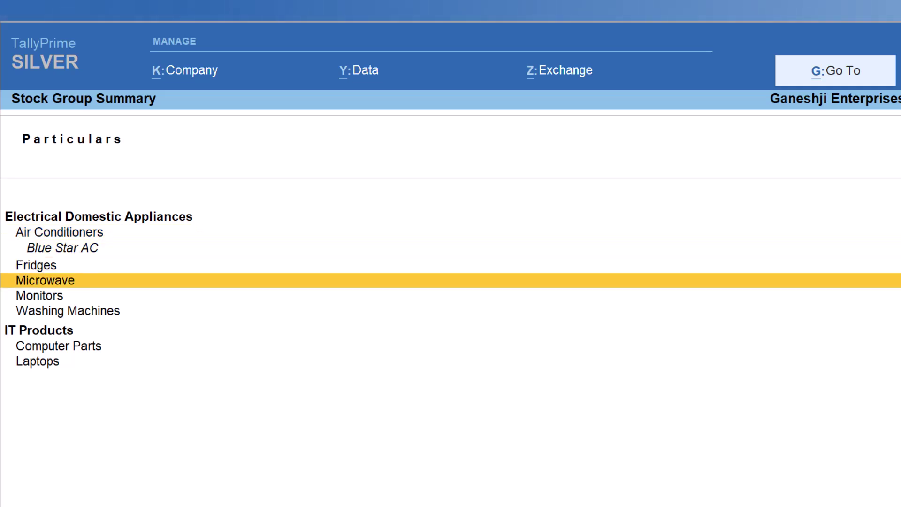
{"action": "key", "text": "shift+Return"}
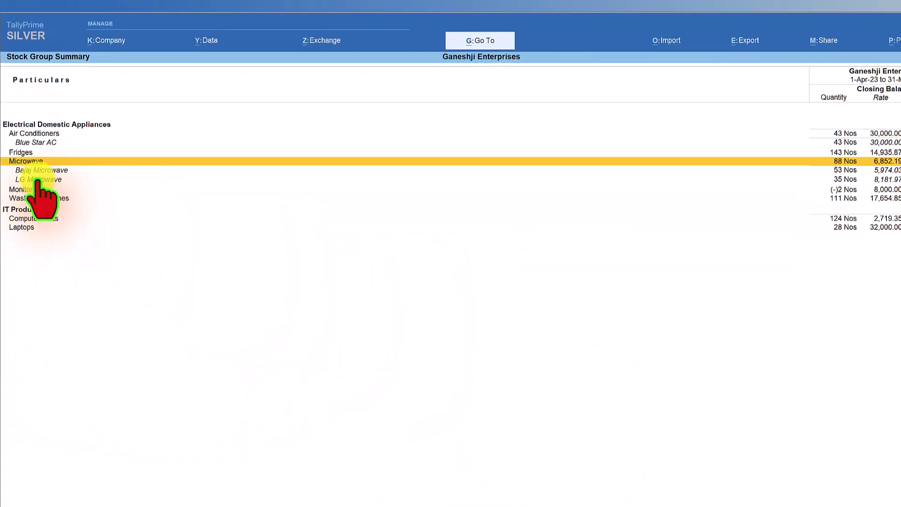
{"action": "key", "text": "Down"}
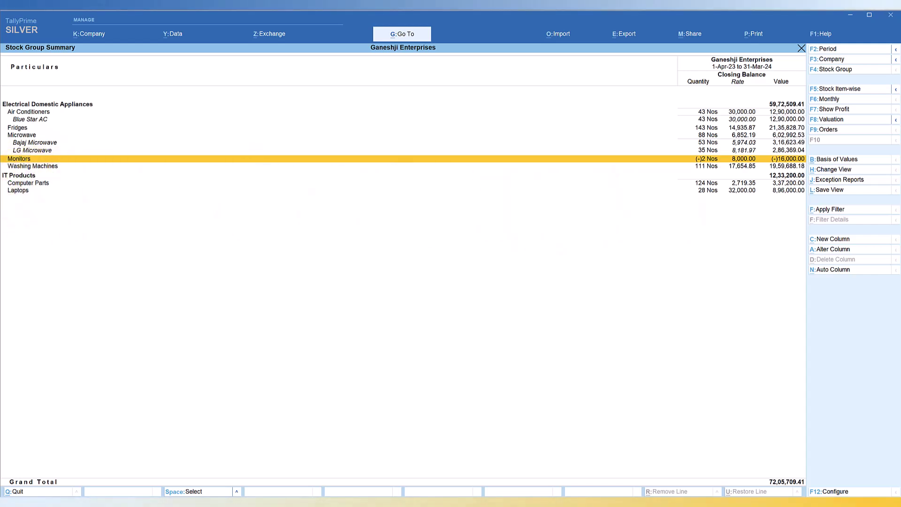
{"action": "left_click", "coordinate": [40, 162]}
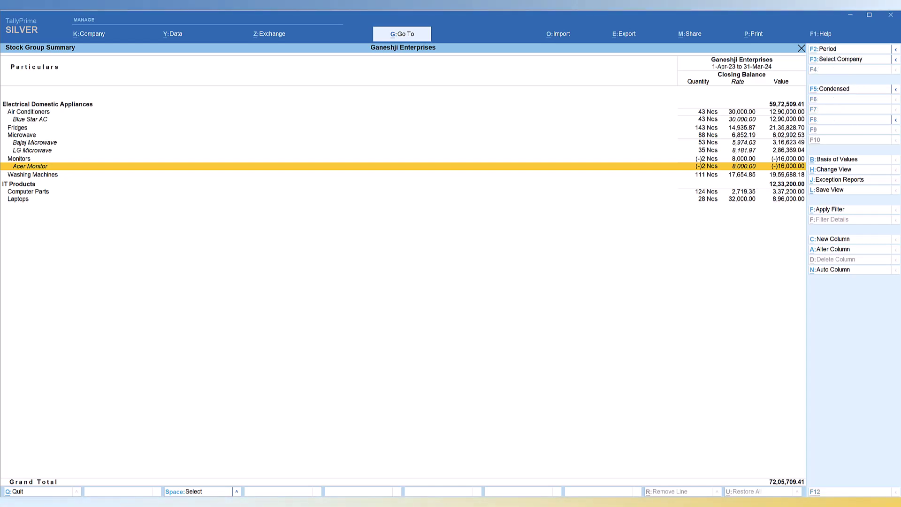
Condense the Stock Group Summary, then configure its format as Detailed with Expand all levels in Detailed format set to Yes
{"action": "key", "text": "F5"}
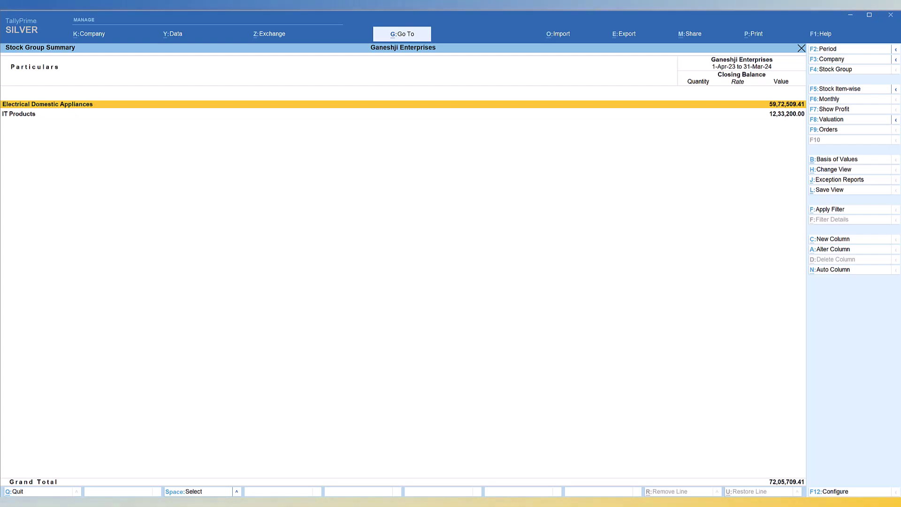
{"action": "key", "text": "F12"}
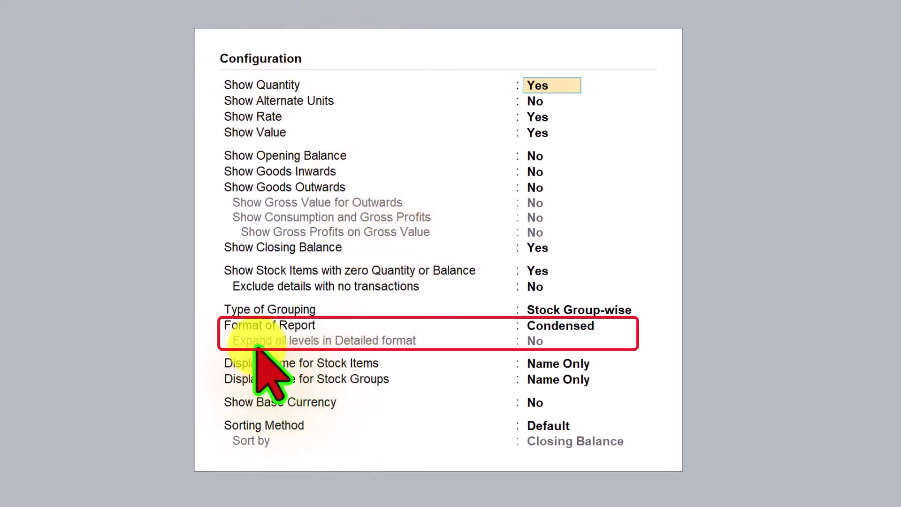
{"action": "left_click", "coordinate": [567, 324]}
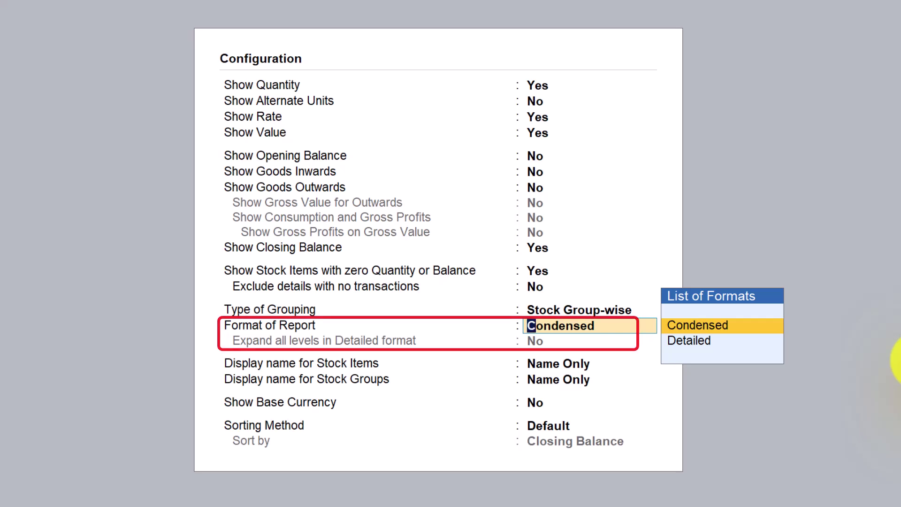
{"action": "key", "text": "Down"}
{"action": "key", "text": "Return"}
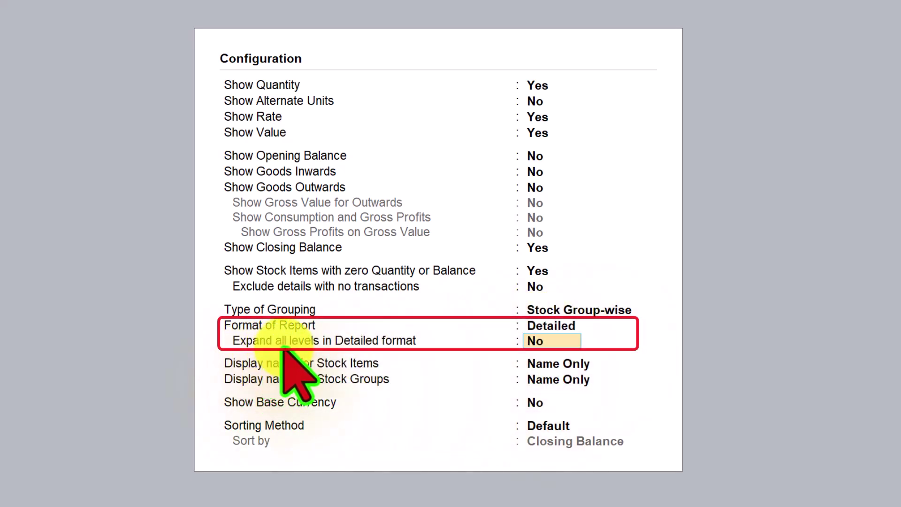
{"action": "left_click", "coordinate": [532, 340]}
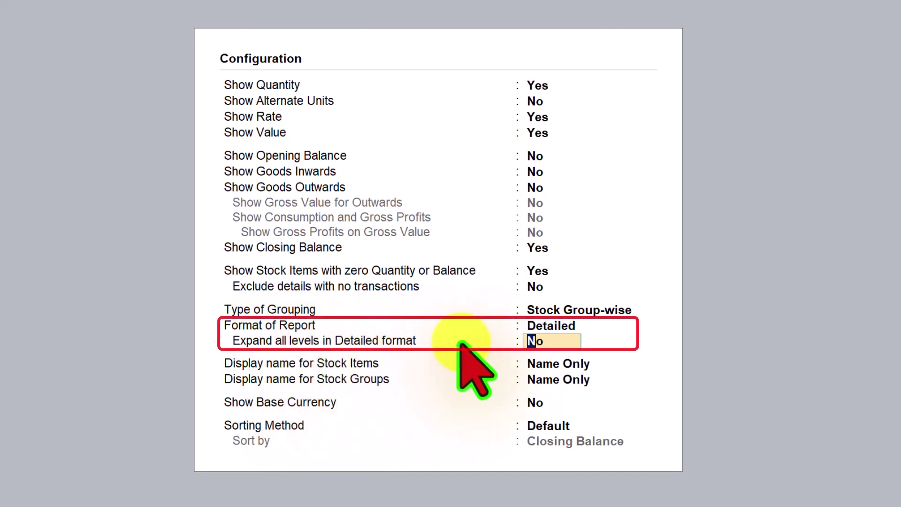
{"action": "type", "text": "y"}
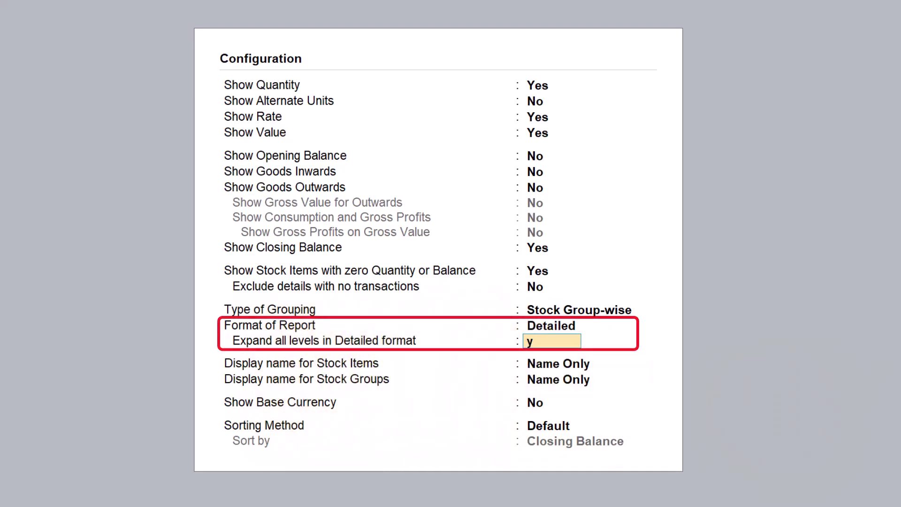
{"action": "key", "text": "Return"}
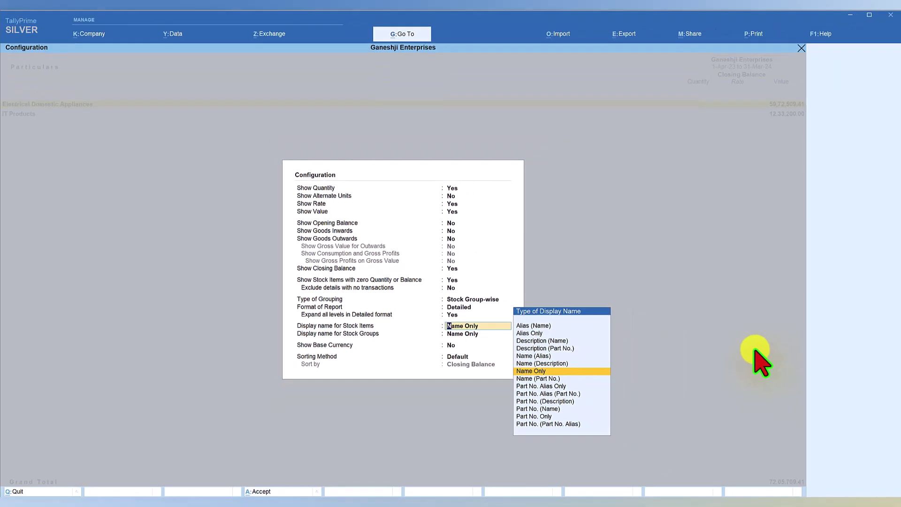
{"action": "key", "text": "ctrl+a"}
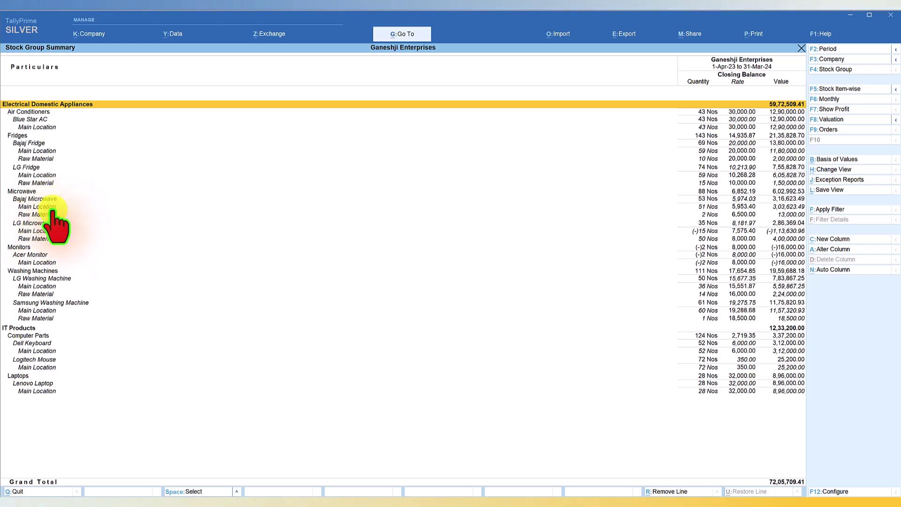
Examine the Bajaj Microwave closing balance and its split between Main Location and Raw Material
{"action": "left_click", "coordinate": [35, 199]}
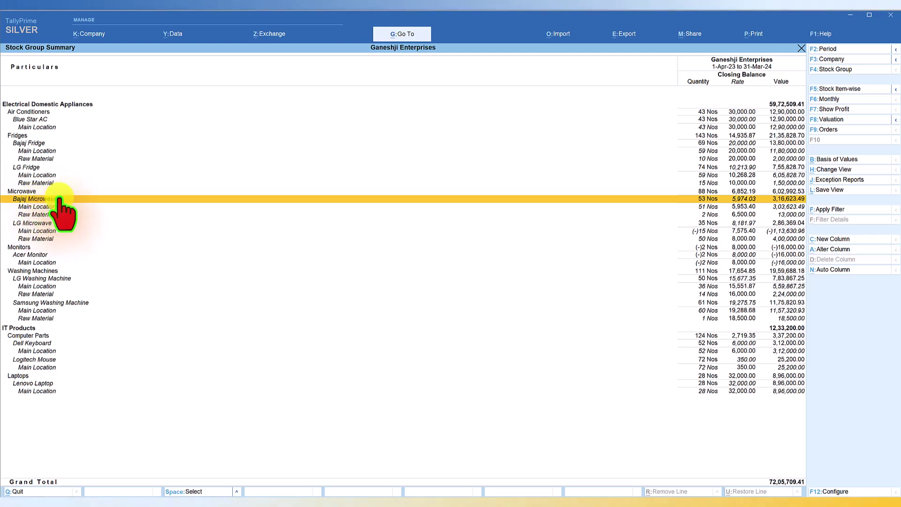
{"action": "left_click", "coordinate": [29, 208]}
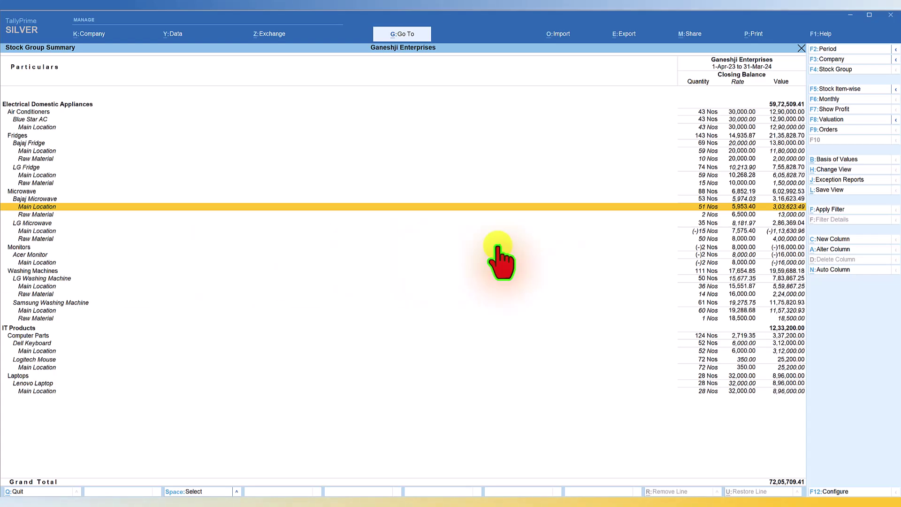
{"action": "left_click", "coordinate": [33, 215]}
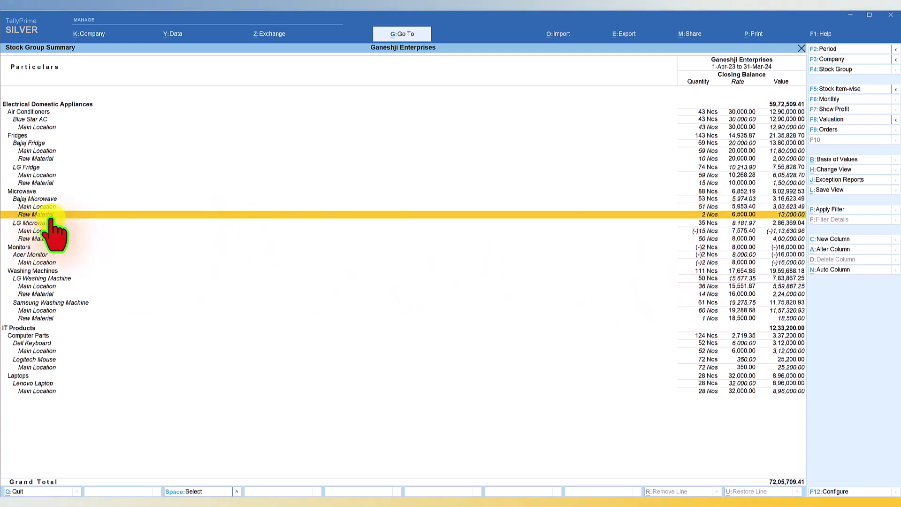
{"action": "left_click", "coordinate": [707, 199]}
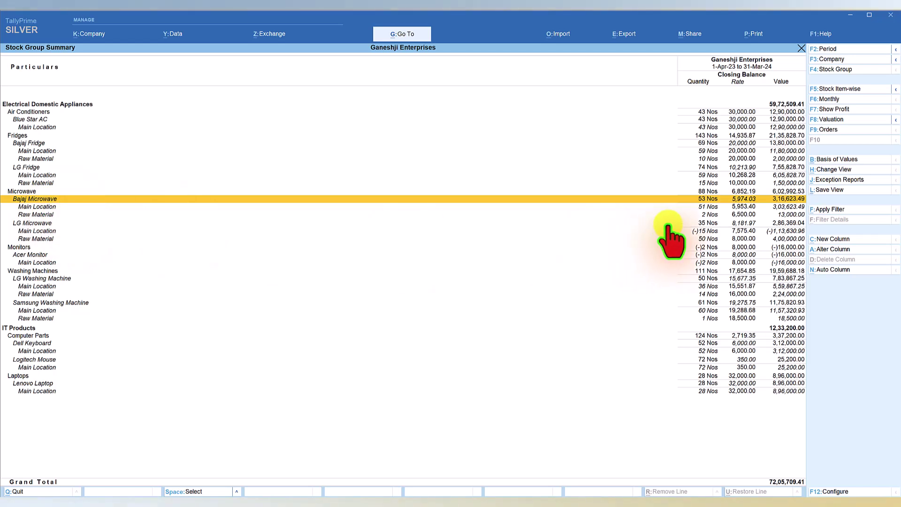